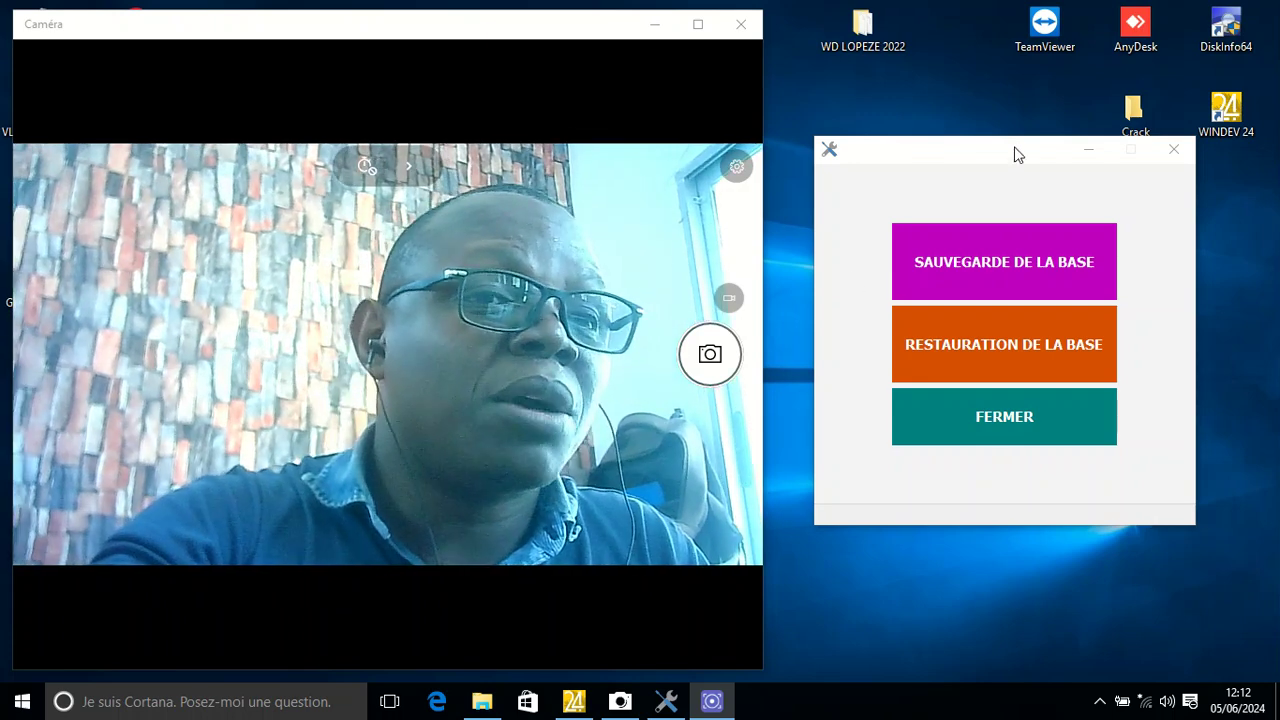
# Step: Open the WD LOPEZE 2022 folder from the desktop, look through its database files, and close it
pyautogui.moveTo(1011, 149); pyautogui.dragTo(1002, 135)
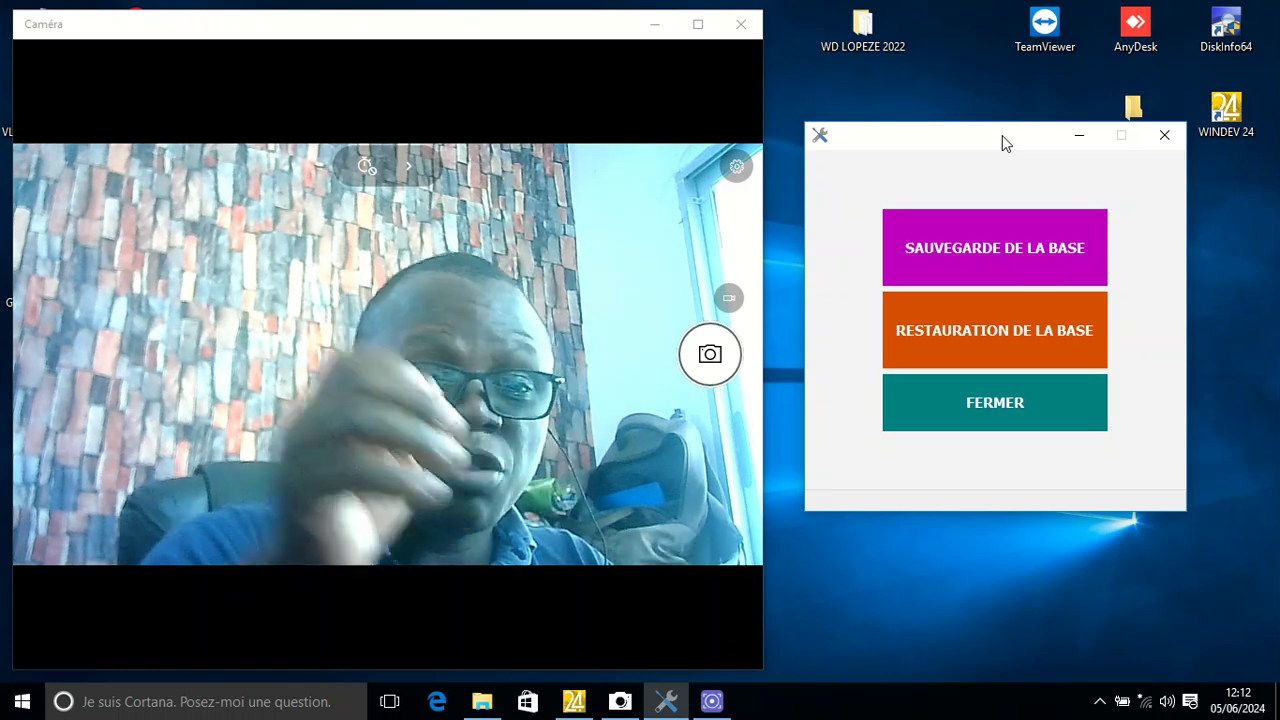
pyautogui.doubleClick(862, 32)
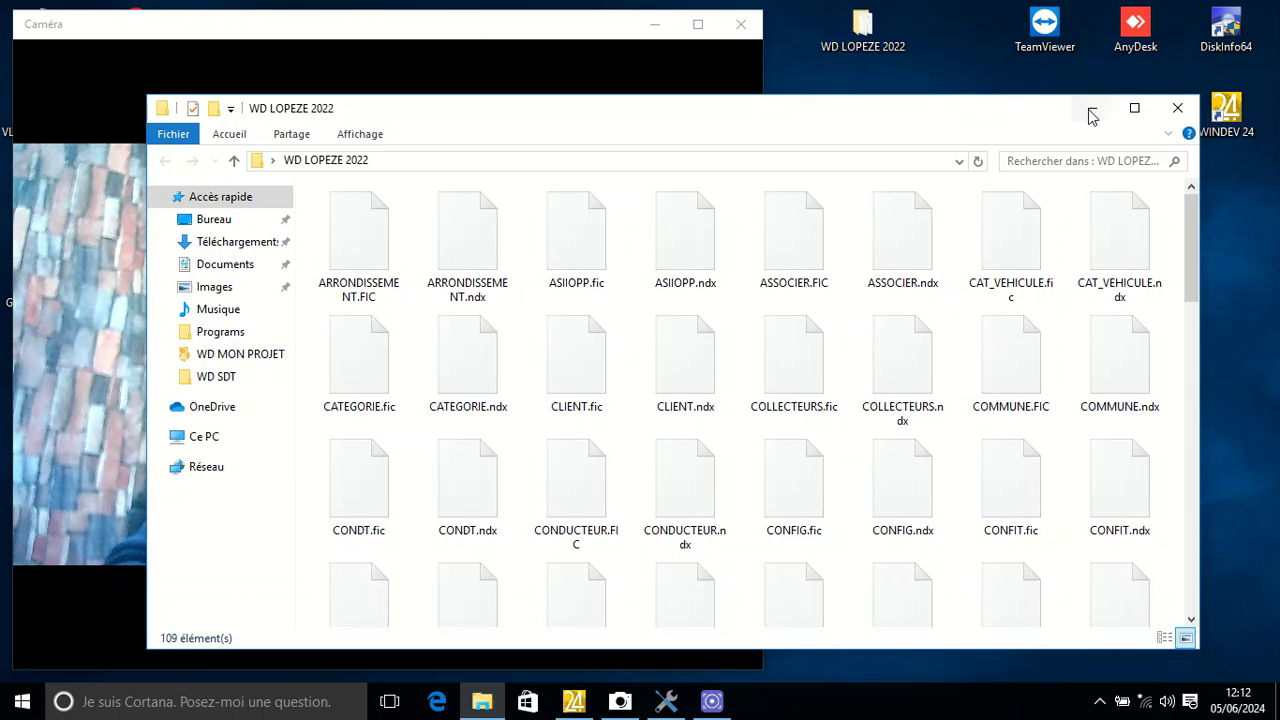
pyautogui.click(1134, 108)
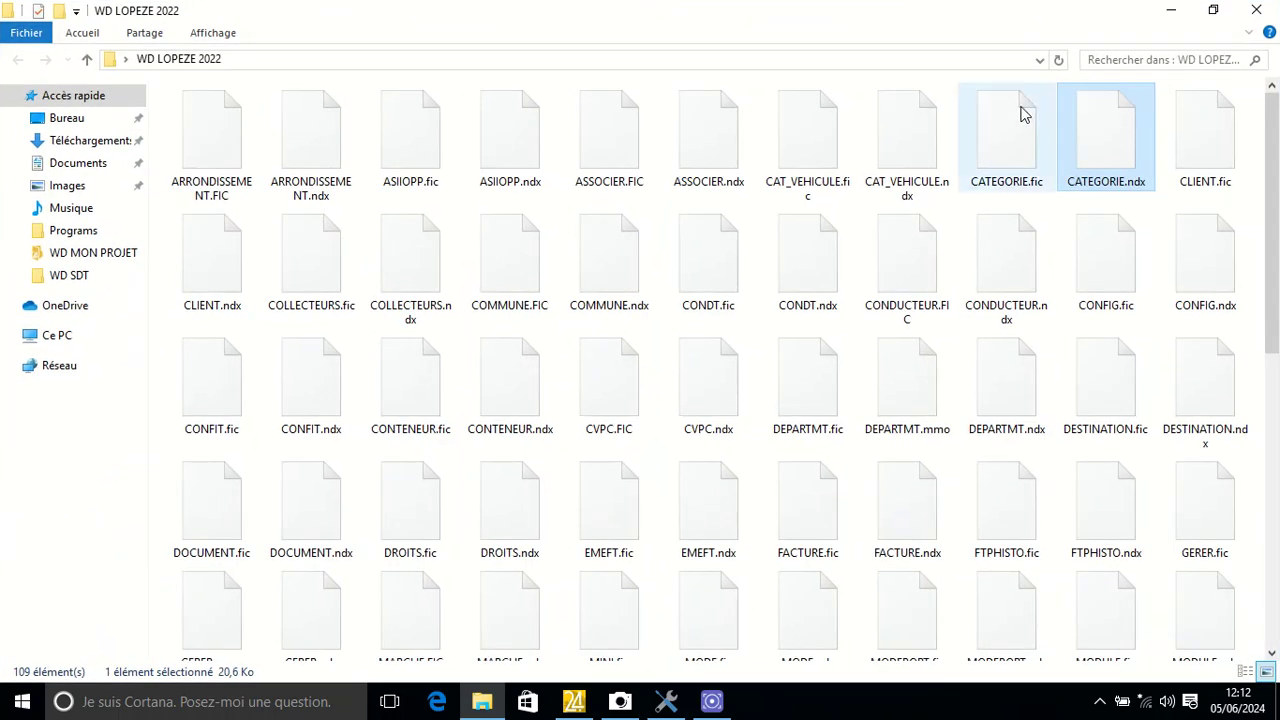
pyautogui.scroll(-6, 758, 323)
pyautogui.scroll(8, 758, 323)
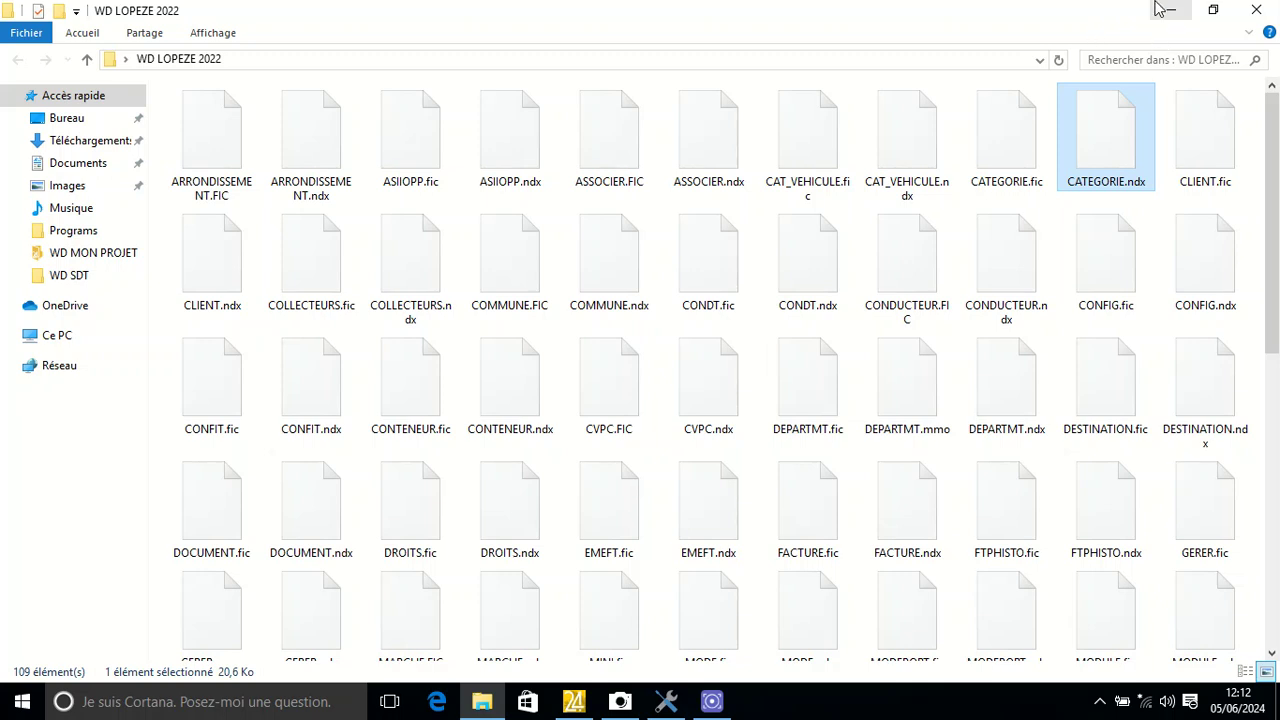
pyautogui.click(1256, 14)
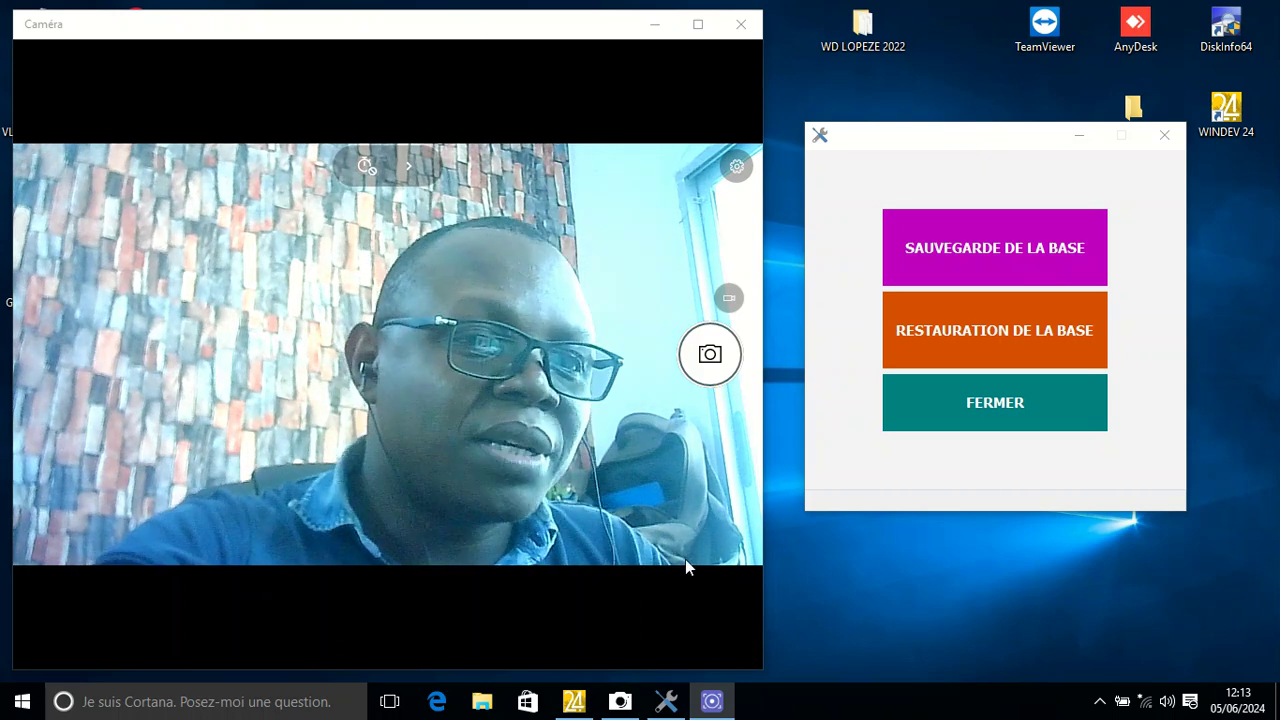
# Step: Start the database backup (Sauvegarde de la base) and reposition the data directory dialog
pyautogui.click(1040, 175)
pyautogui.rightClick(1090, 167)
pyautogui.click(967, 248)
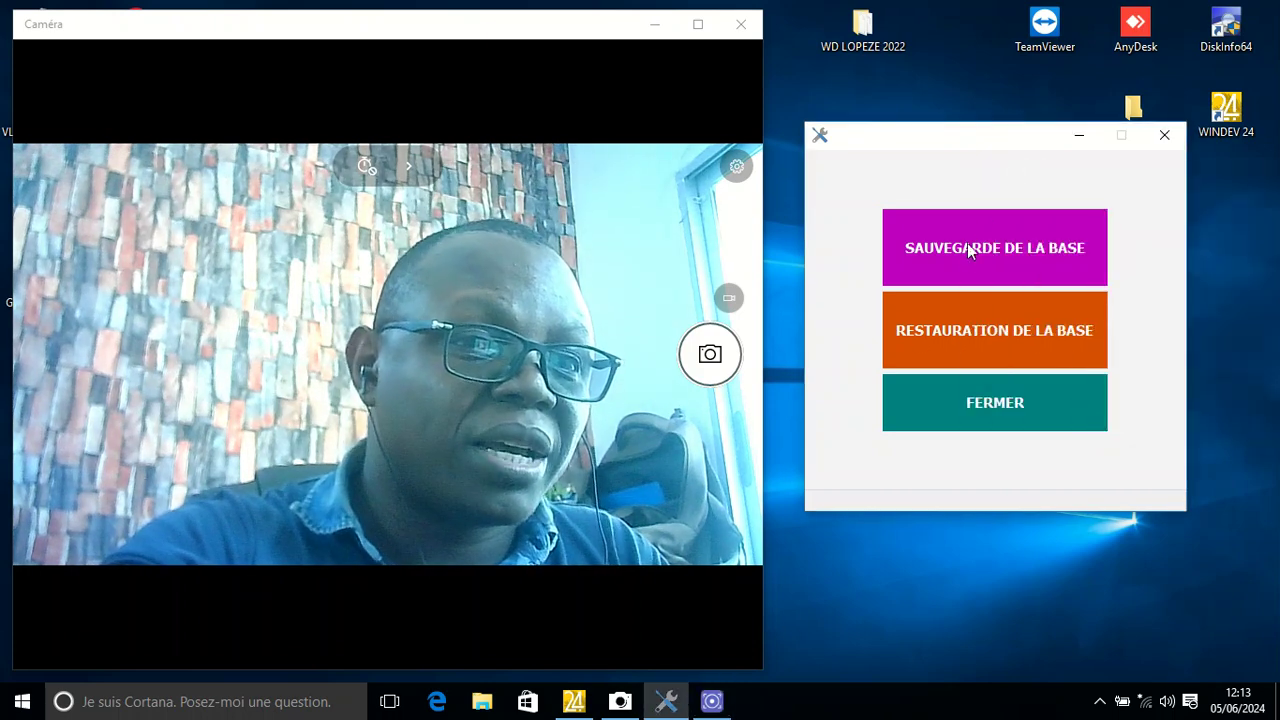
pyautogui.click(968, 248)
pyautogui.moveTo(962, 151); pyautogui.dragTo(816, 218)
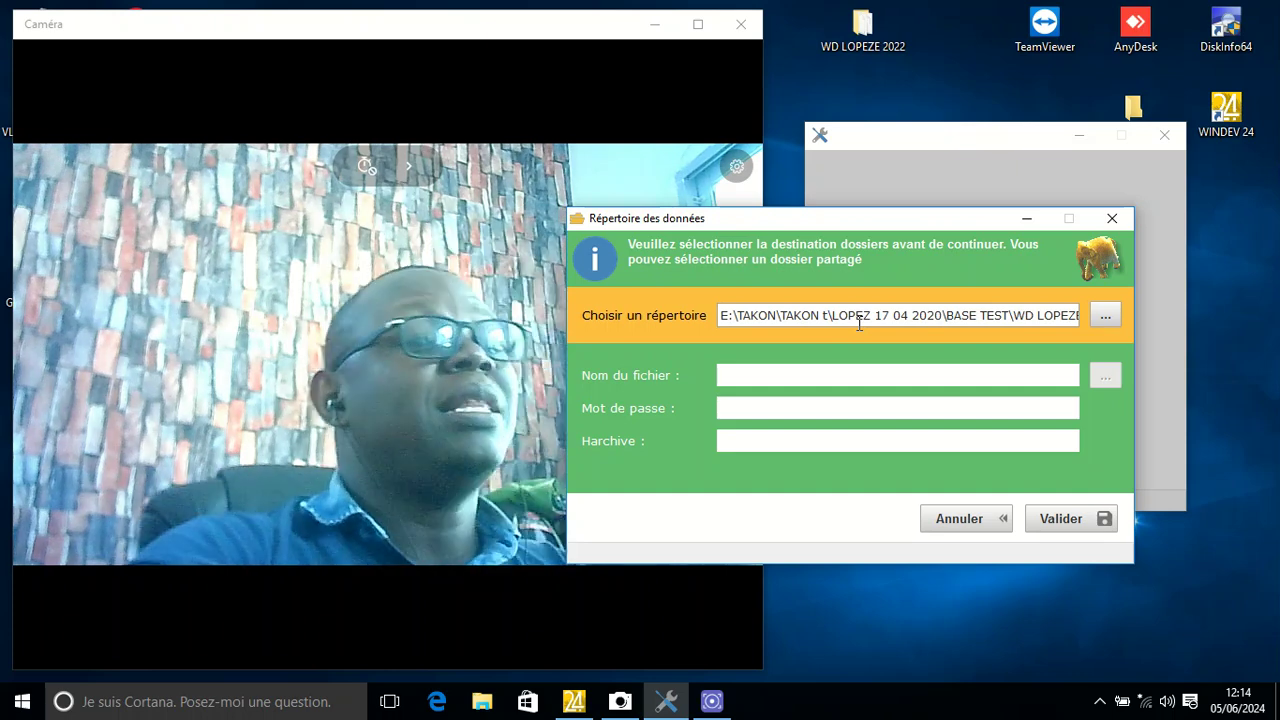
# Step: Choose the SAUVEGARDE folder on Disque local (F:) as the backup destination
pyautogui.click(1105, 315)
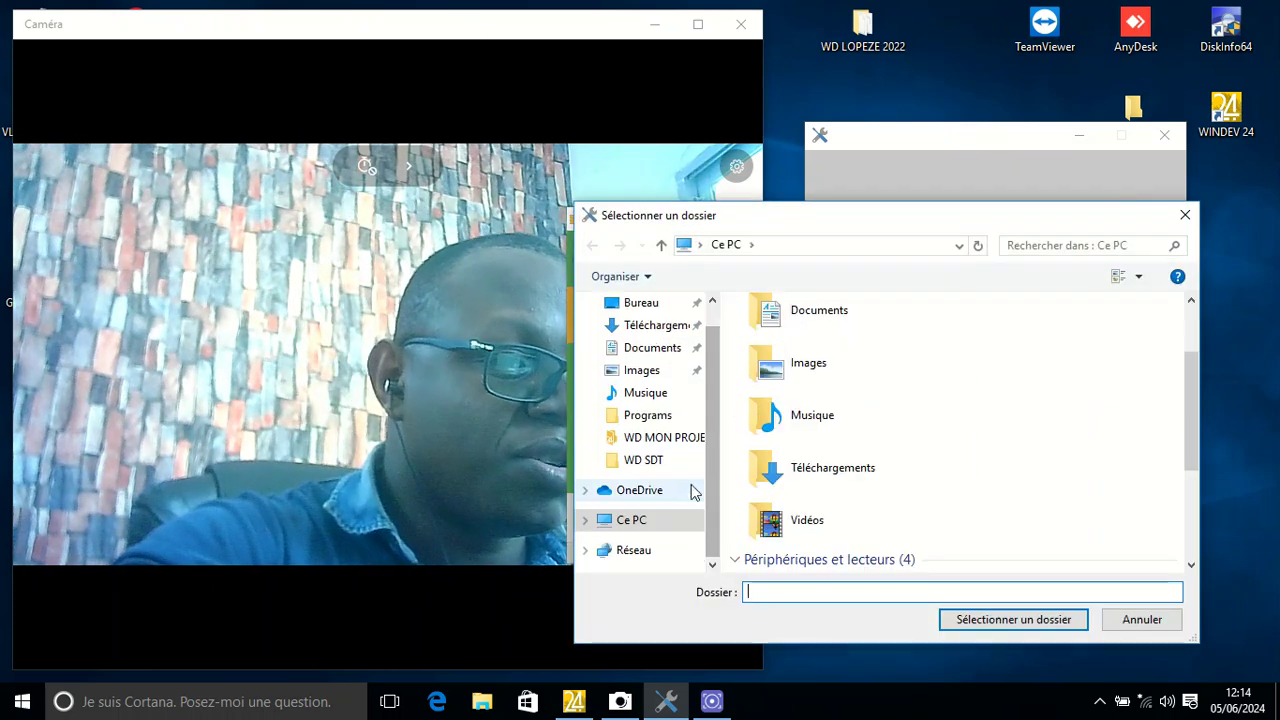
pyautogui.click(674, 528)
pyautogui.moveTo(818, 220); pyautogui.dragTo(891, 180)
pyautogui.scroll(-3, 906, 450)
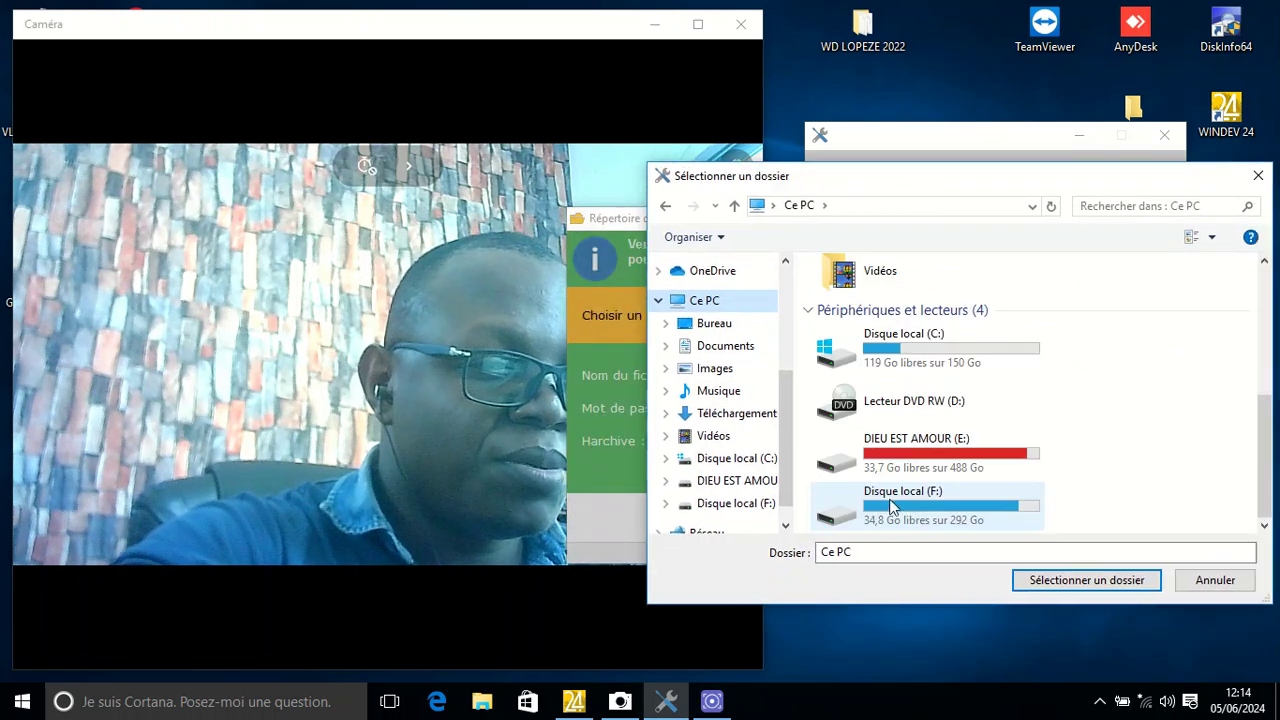
pyautogui.doubleClick(875, 508)
pyautogui.click(896, 331)
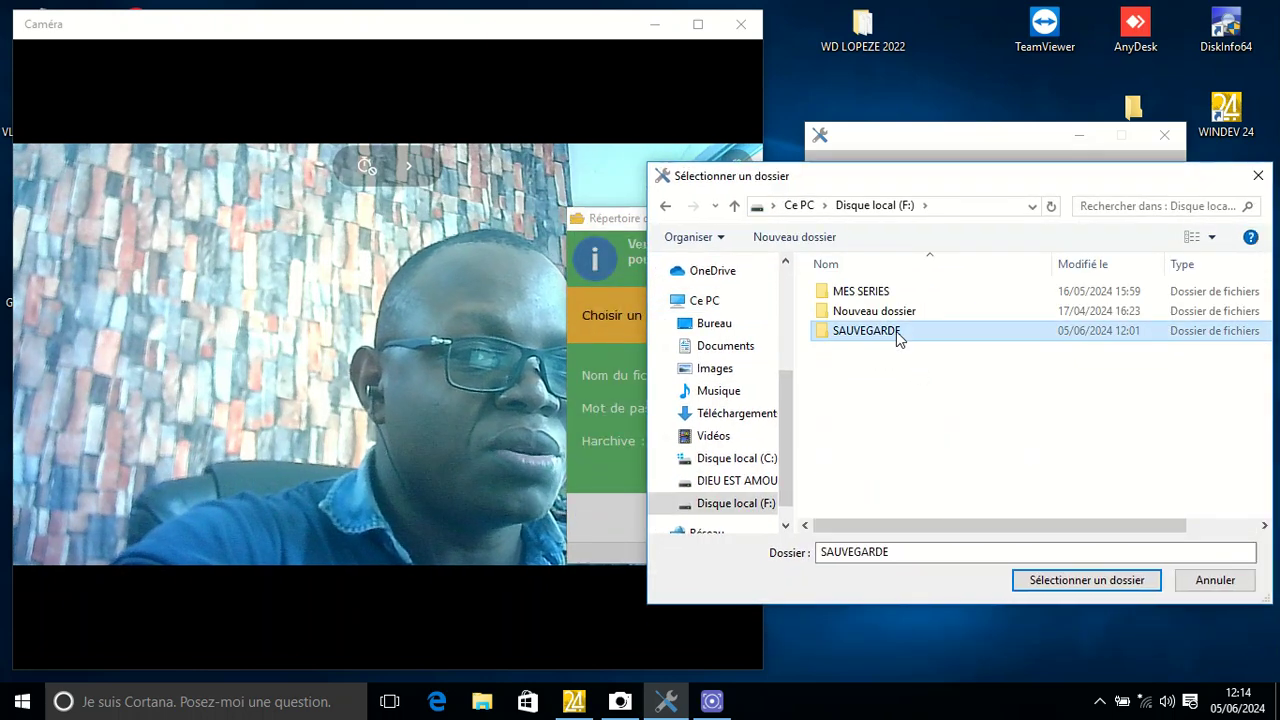
pyautogui.doubleClick(896, 331)
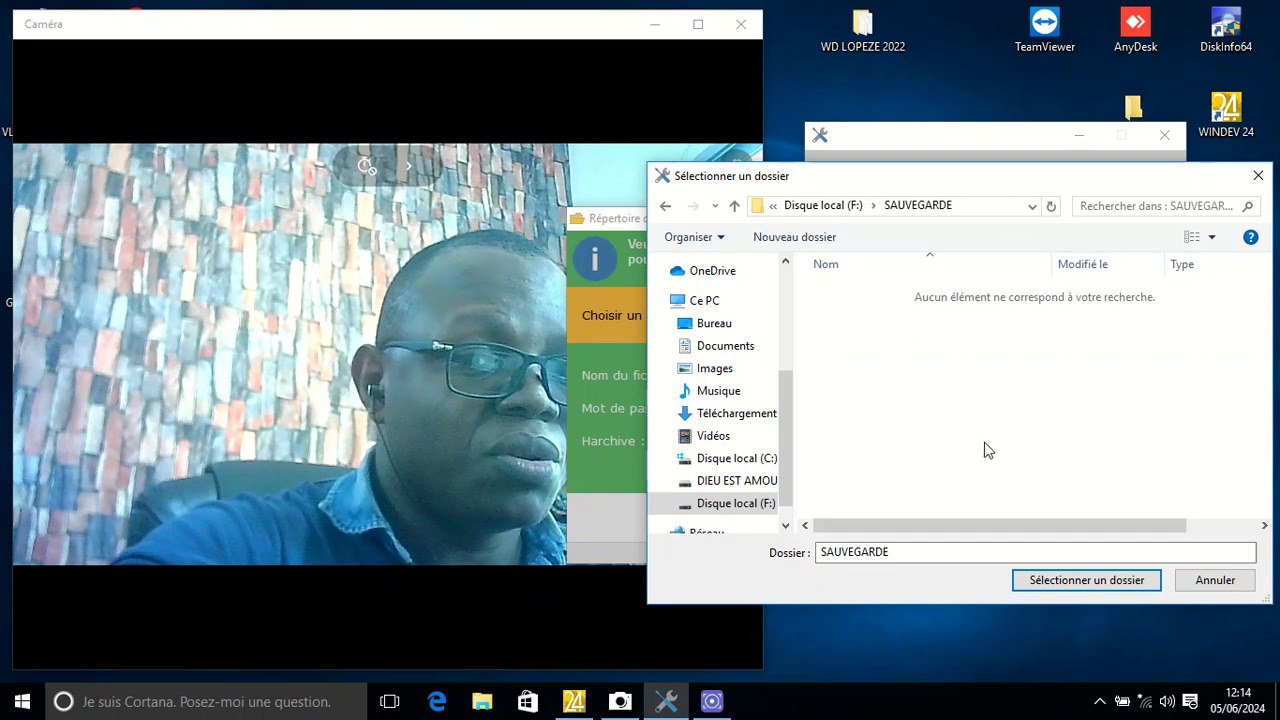
pyautogui.click(1056, 581)
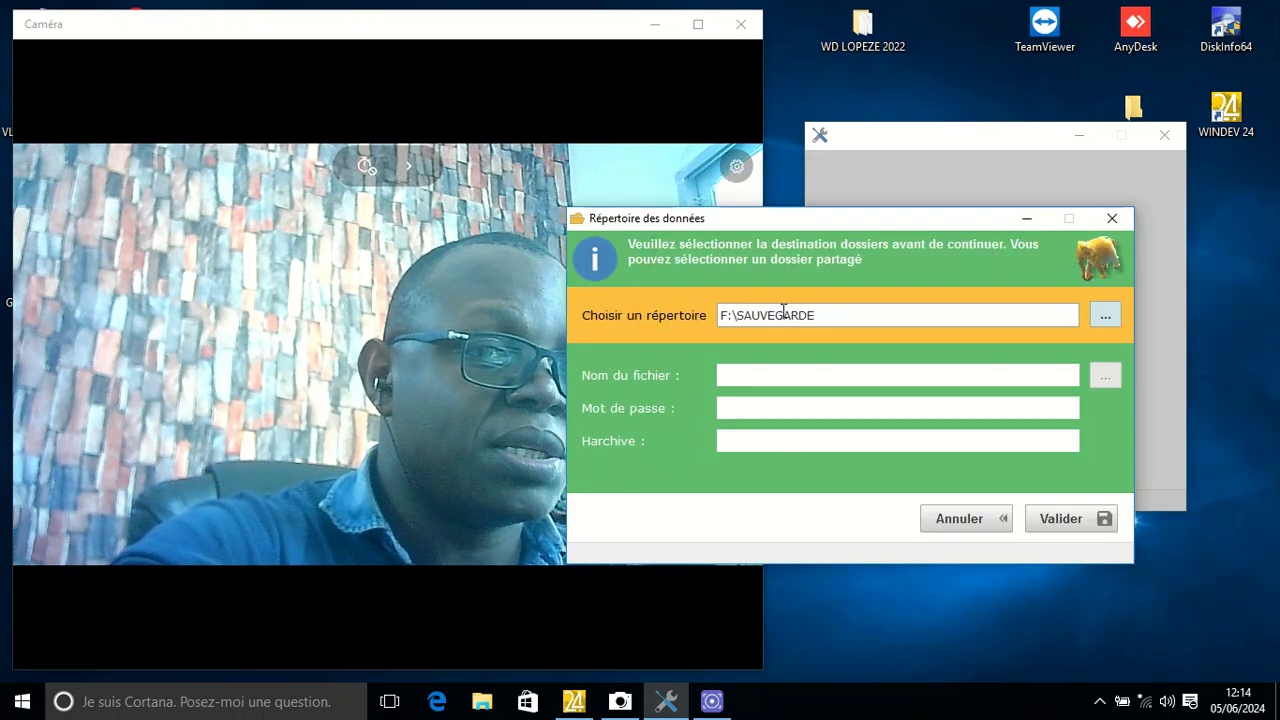
# Step: Name the backup file LCF and enter the archive password
pyautogui.moveTo(829, 221); pyautogui.dragTo(860, 163)
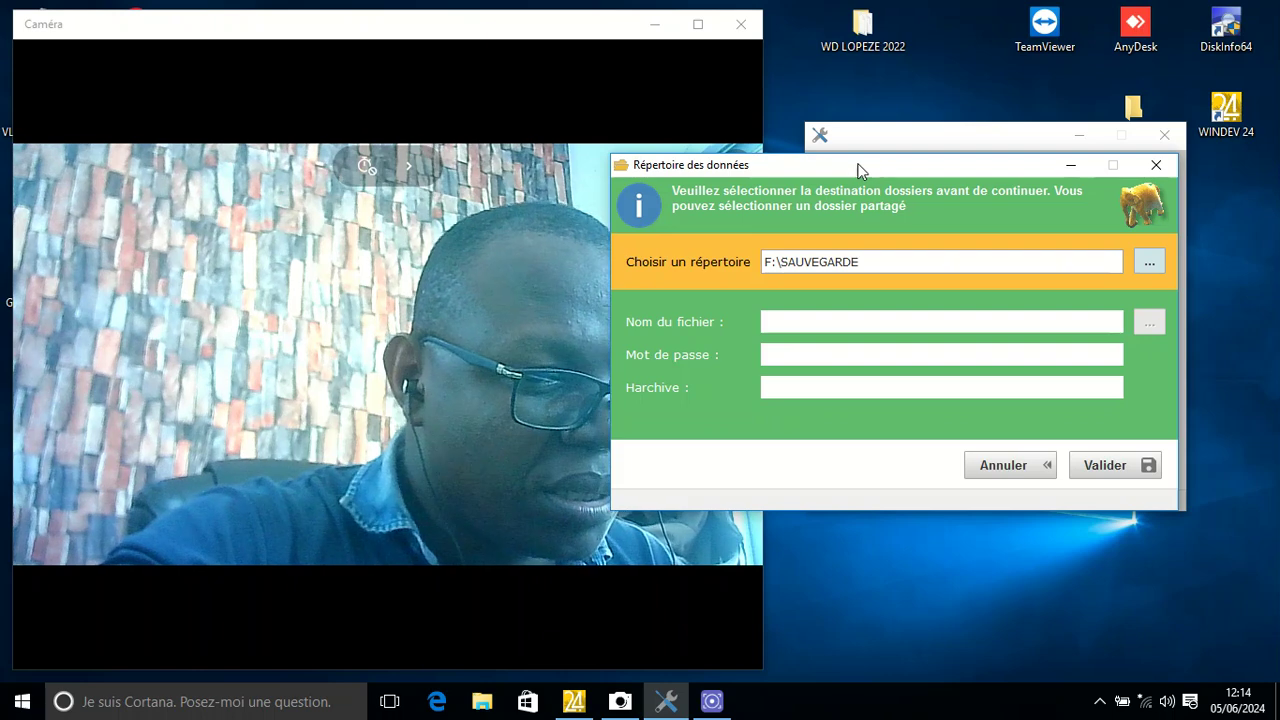
pyautogui.click(850, 323)
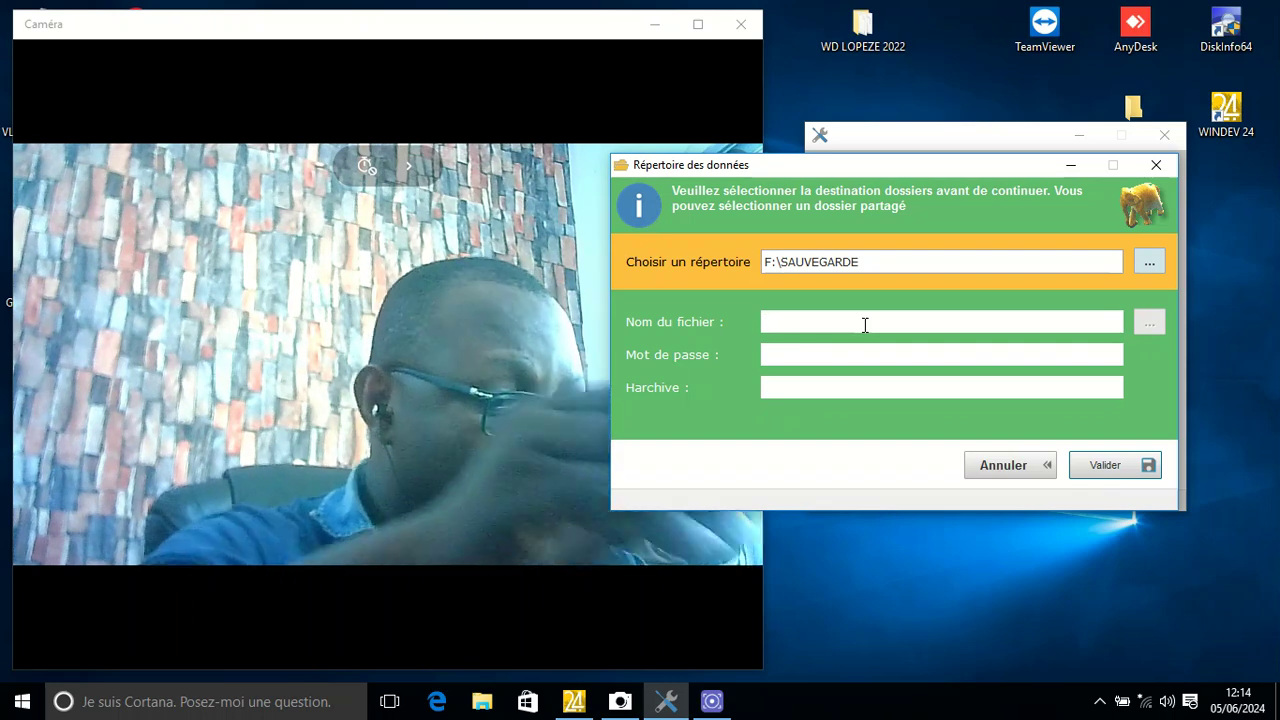
pyautogui.write('LC')
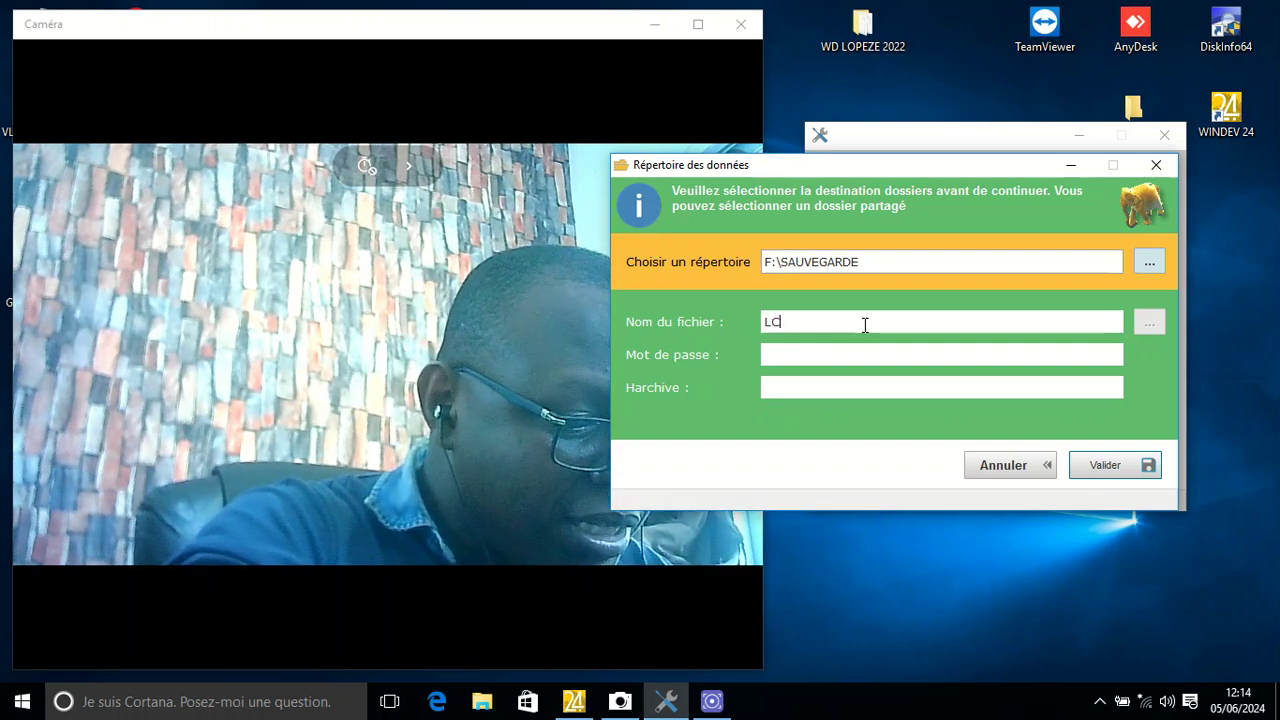
pyautogui.write('F')
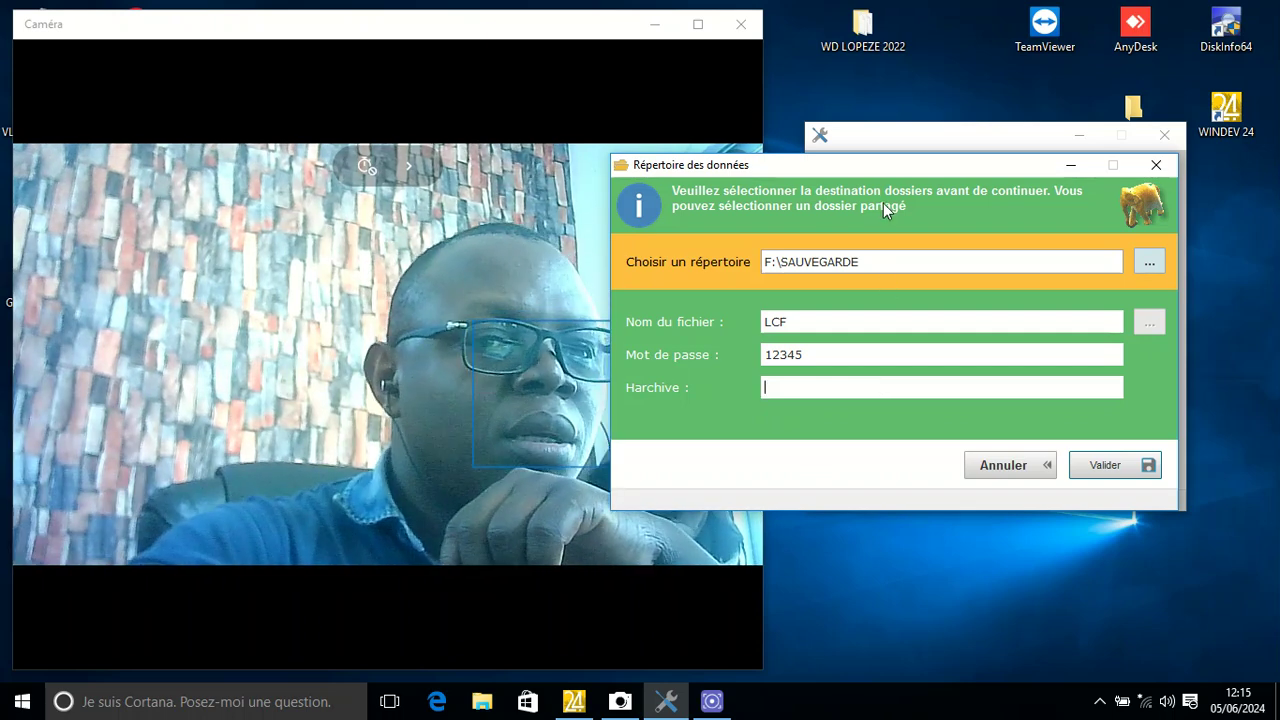
pyautogui.moveTo(869, 170)
pyautogui.mouseDown()
pyautogui.moveTo(869, 152)
pyautogui.moveTo(862, 162)
pyautogui.mouseUp()
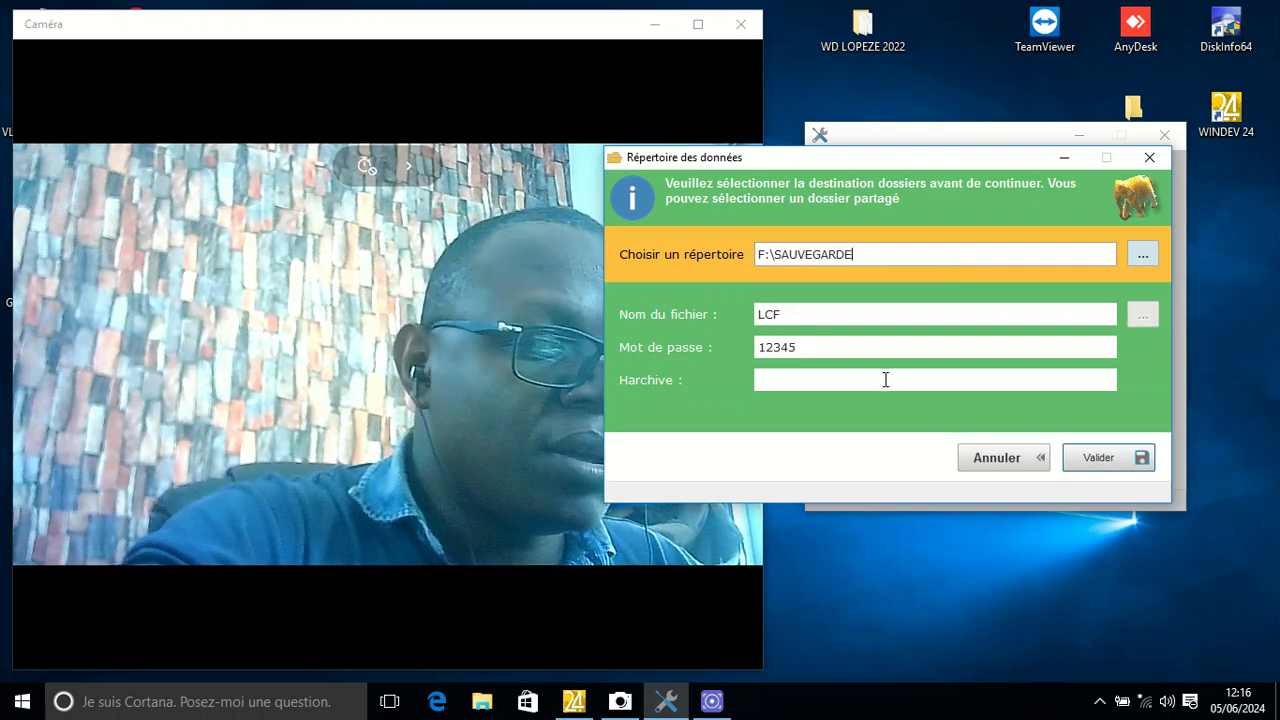
# Step: Run the backup with the entered settings and dismiss the completion notice
pyautogui.click(1089, 464)
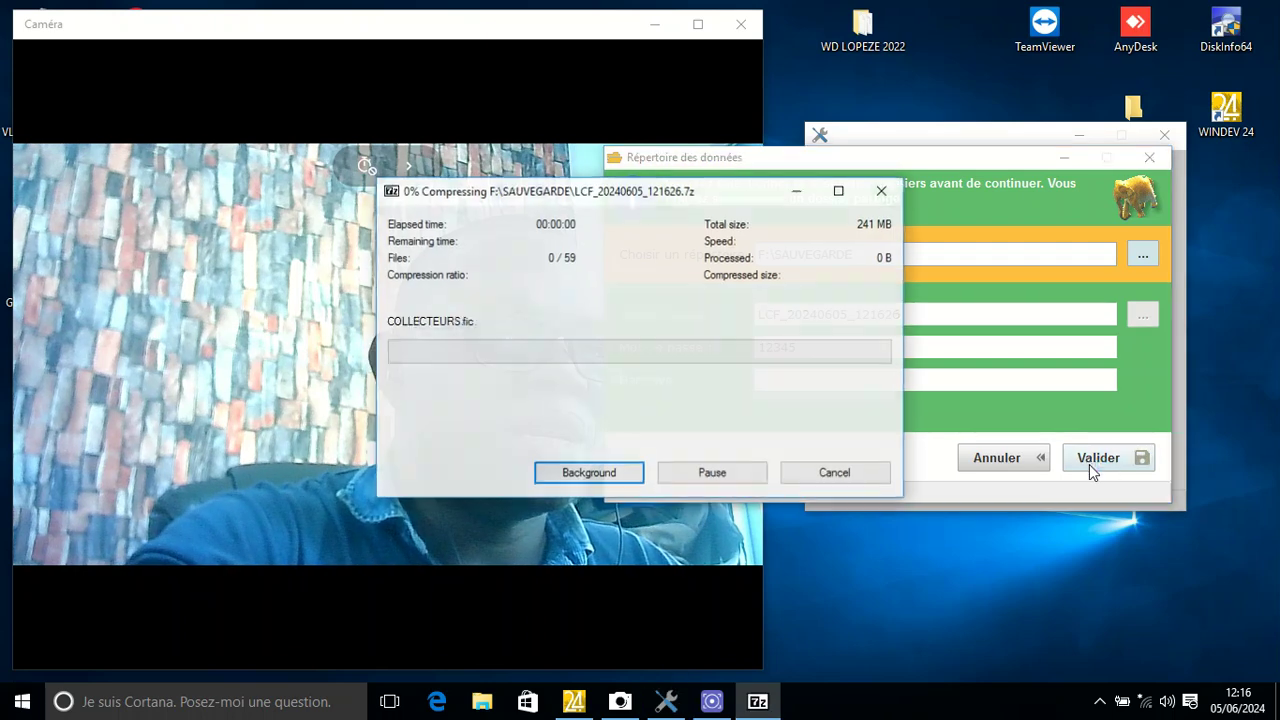
pyautogui.moveTo(650, 201); pyautogui.dragTo(910, 215)
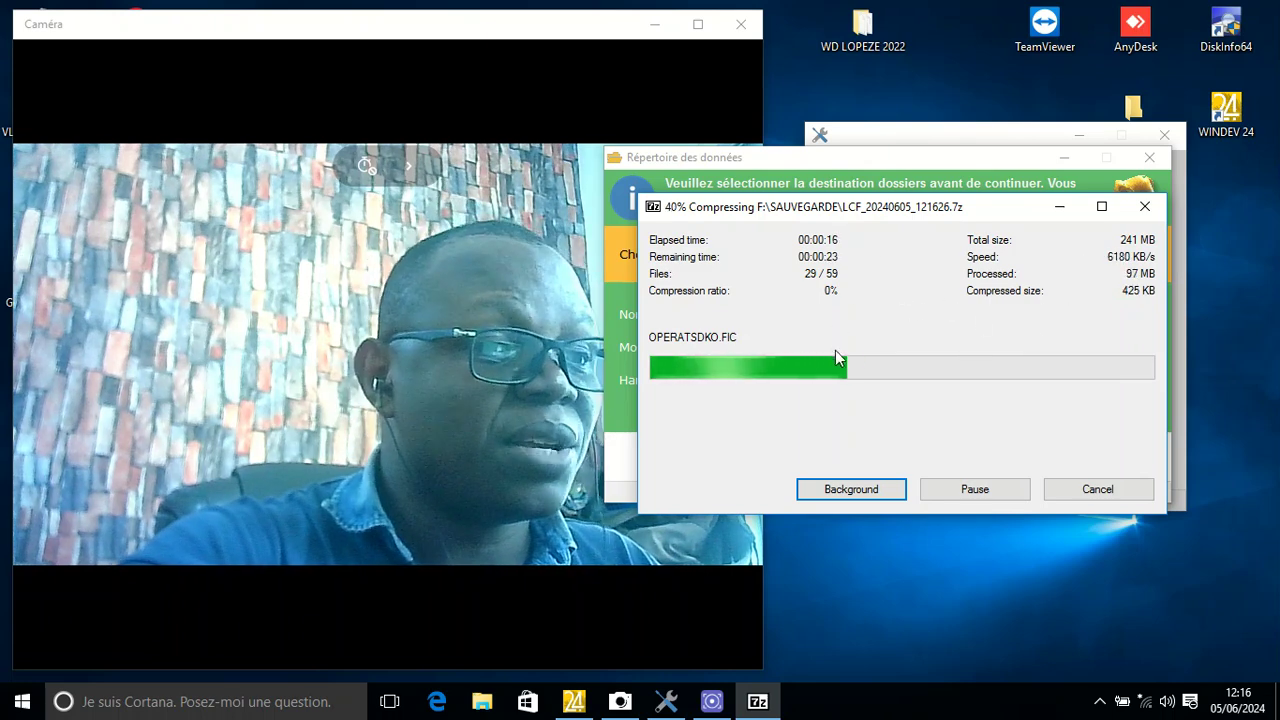
pyautogui.moveTo(889, 214); pyautogui.dragTo(965, 318)
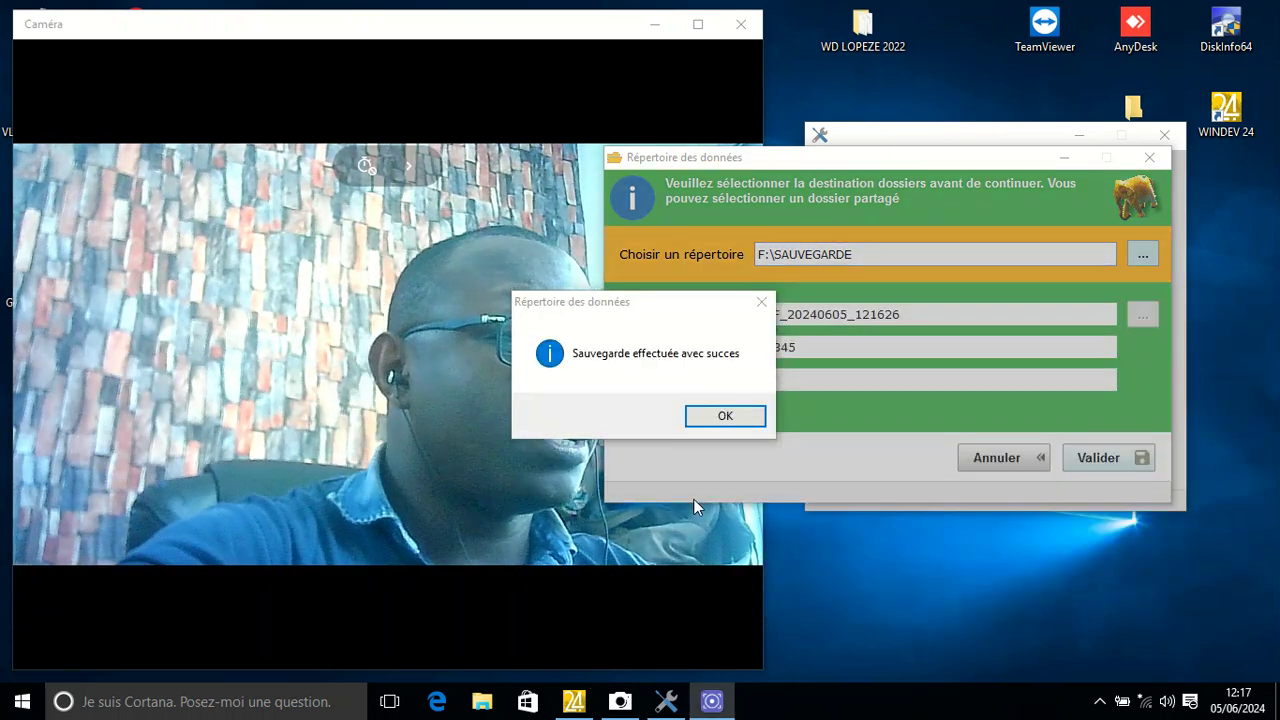
pyautogui.click(722, 417)
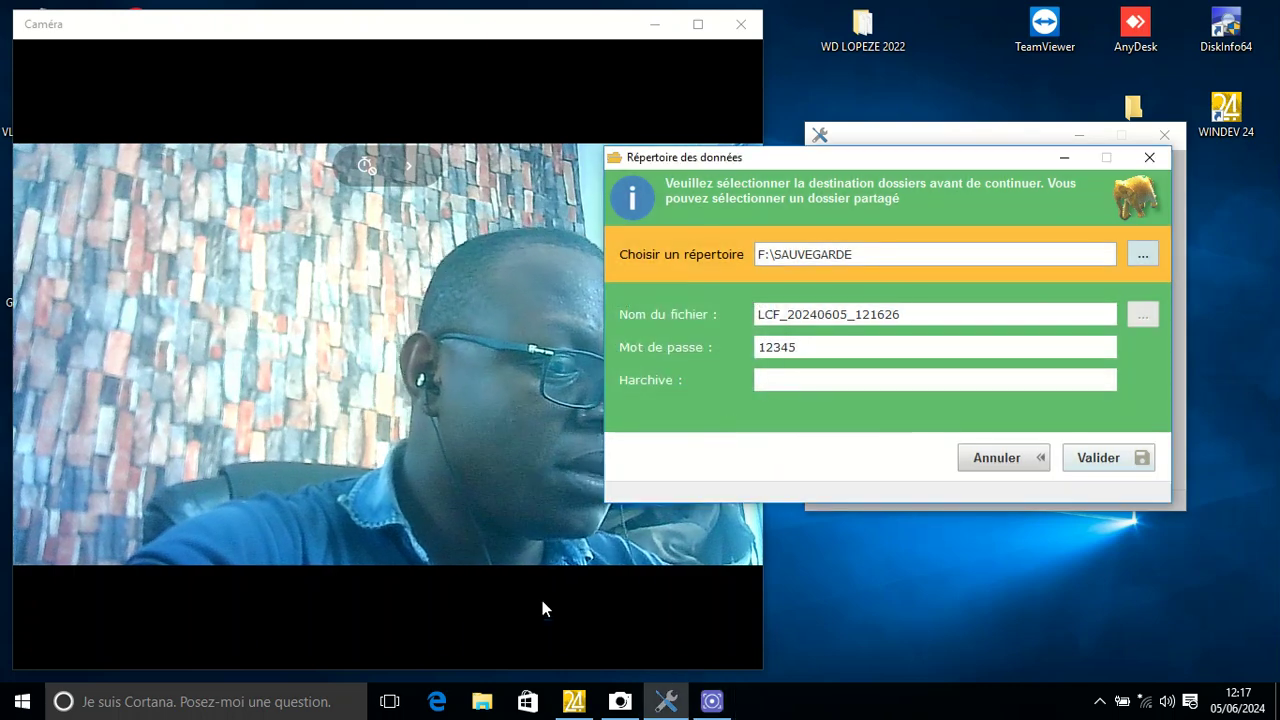
# Step: Switch to File Explorer, browse to the SAUVEGARDE folder on drive F:, and select the LCF_20240605_121626 archive
pyautogui.click(482, 701)
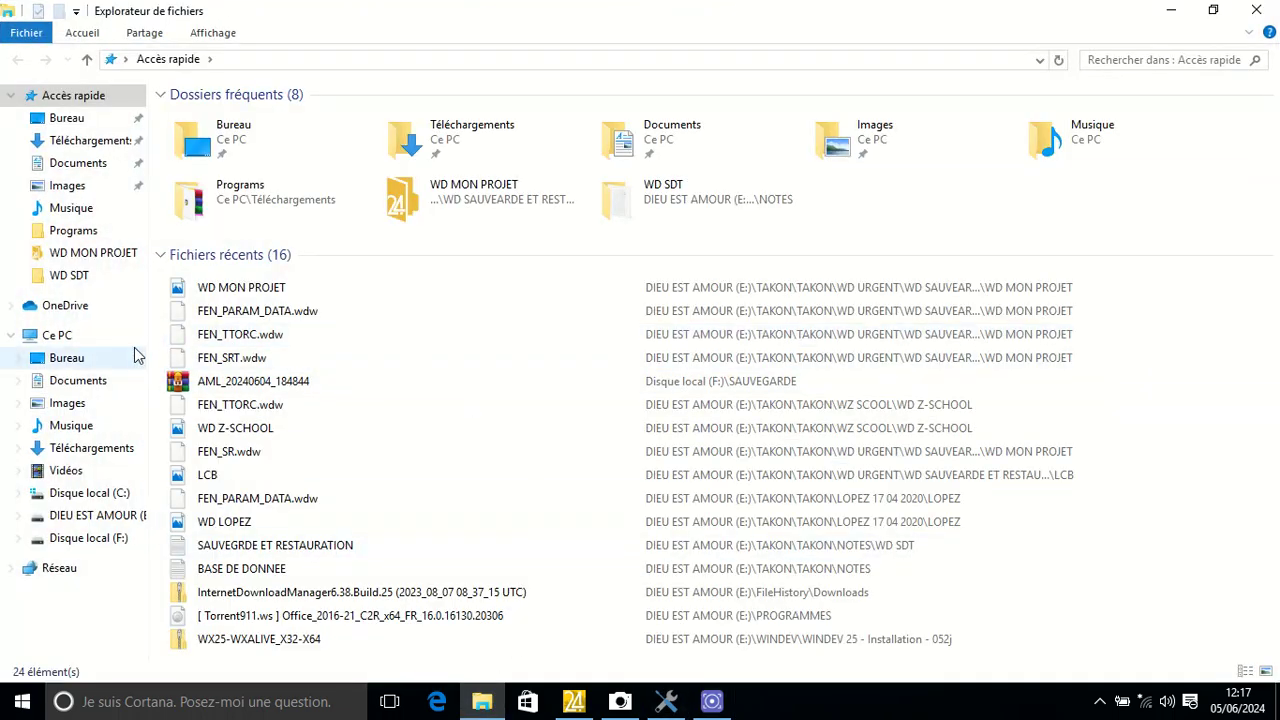
pyautogui.click(80, 335)
pyautogui.click(922, 258)
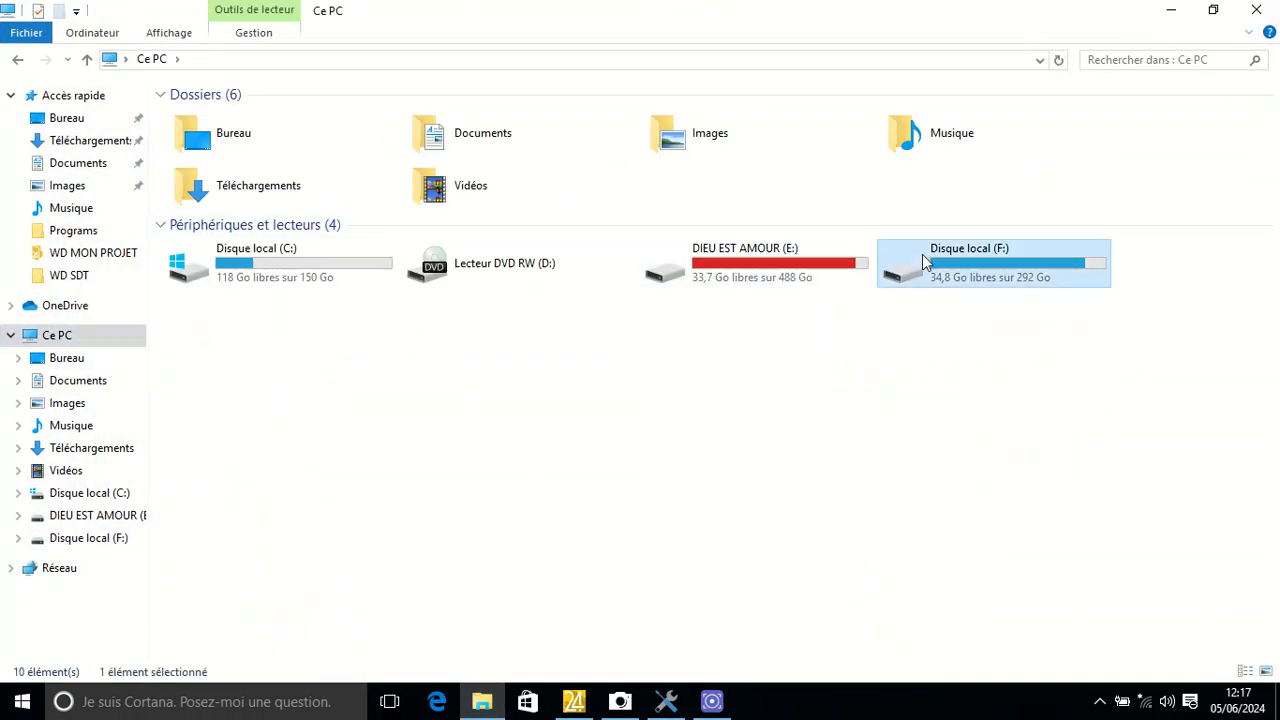
pyautogui.doubleClick(922, 256)
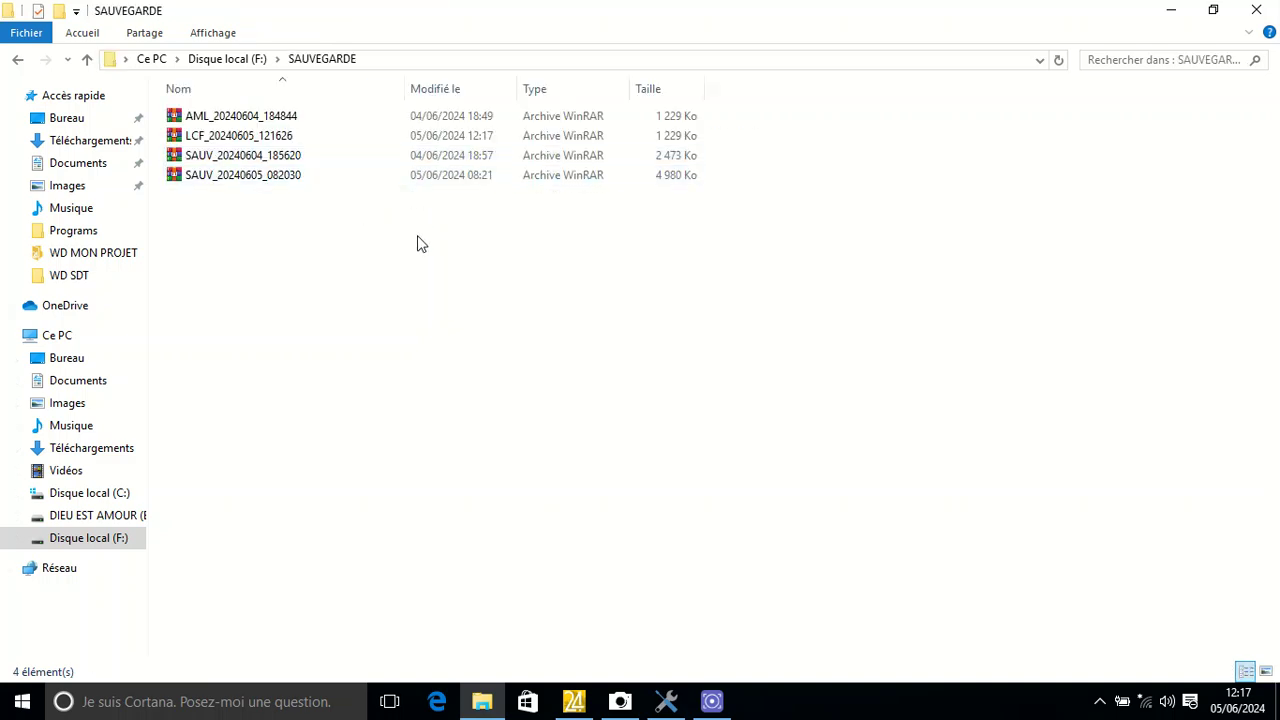
pyautogui.click(283, 136)
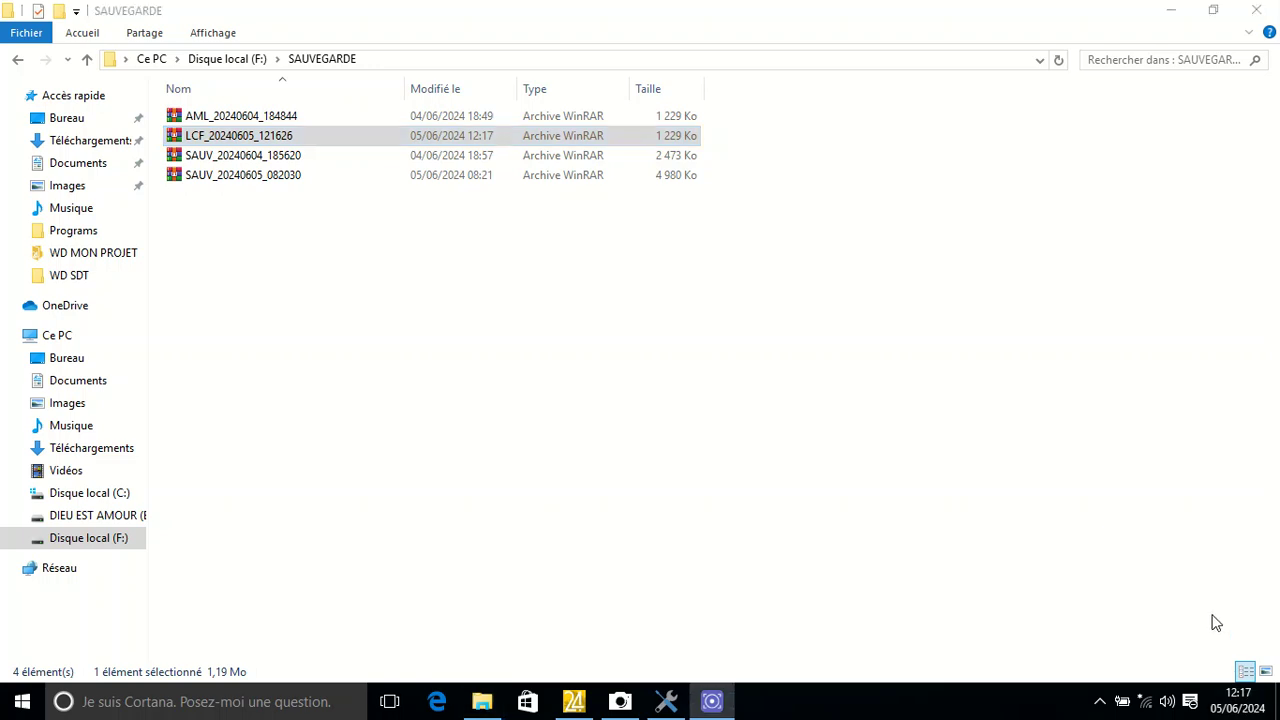
# Step: Check the LCF_20240605_121626 archive's protection by opening CONDT.fic with the archive password, and close the archive
pyautogui.click(1213, 10)
pyautogui.moveTo(768, 125); pyautogui.dragTo(1172, 142)
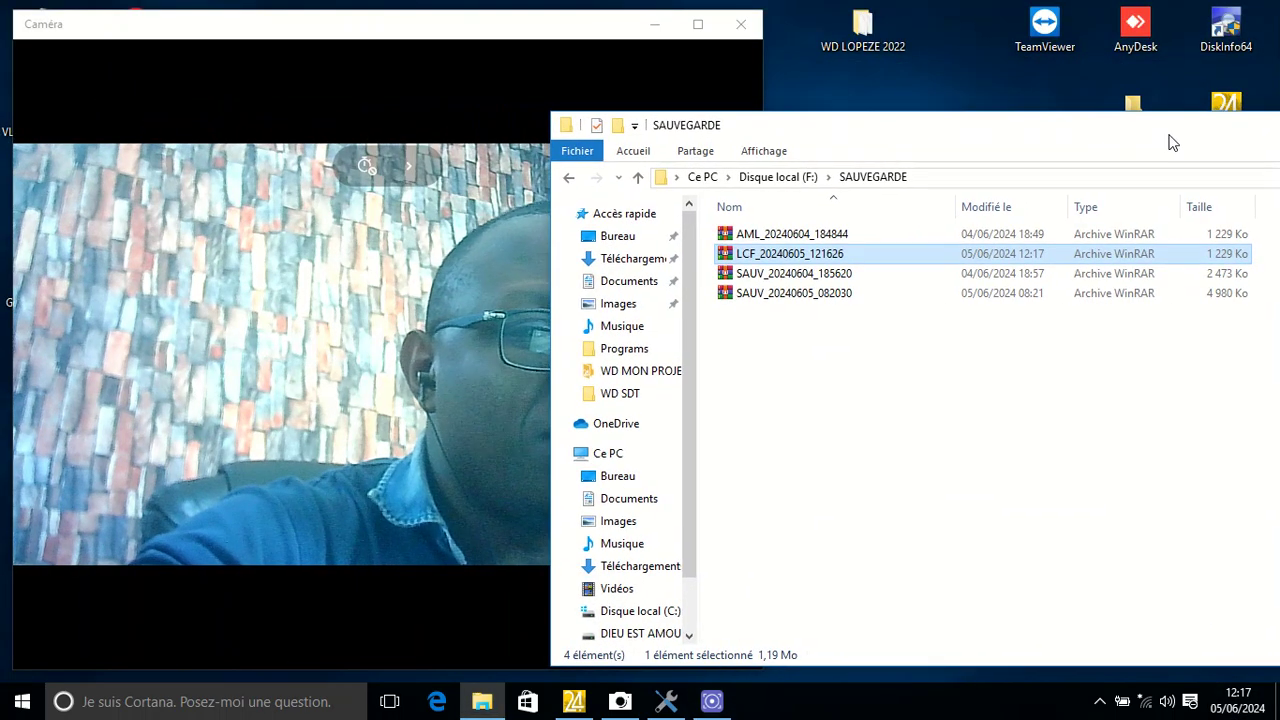
pyautogui.doubleClick(868, 255)
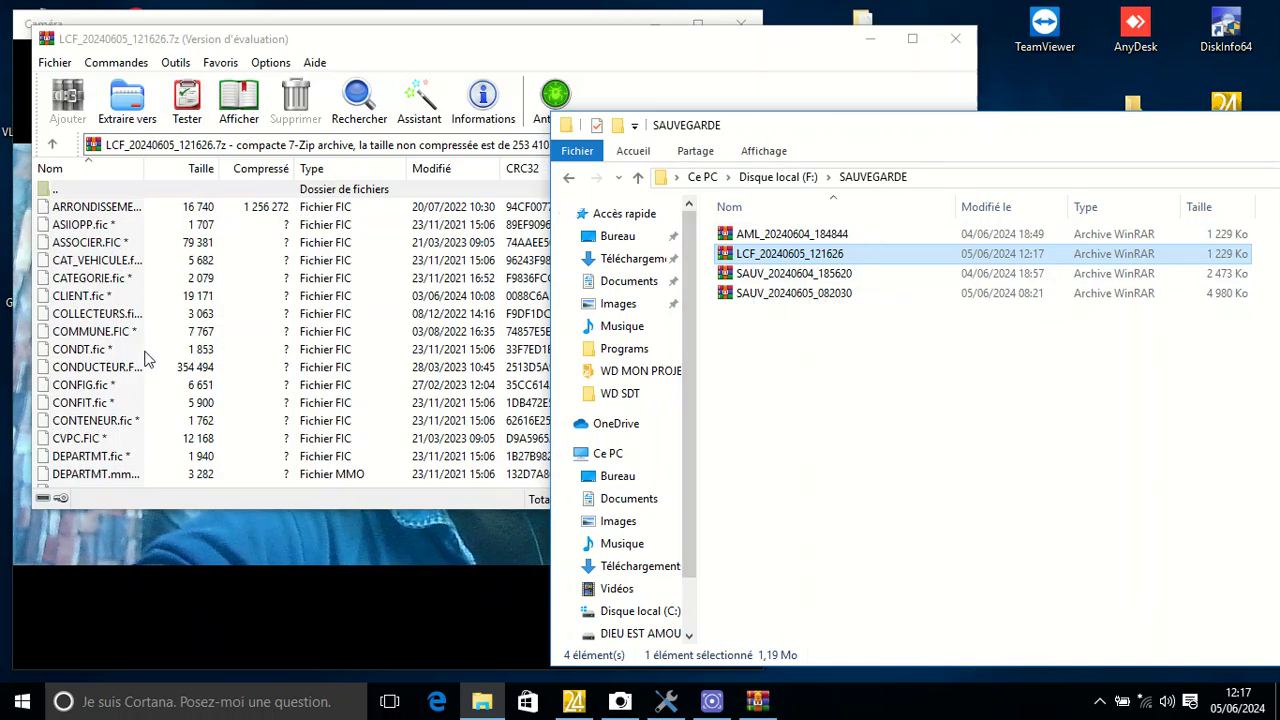
pyautogui.doubleClick(149, 352)
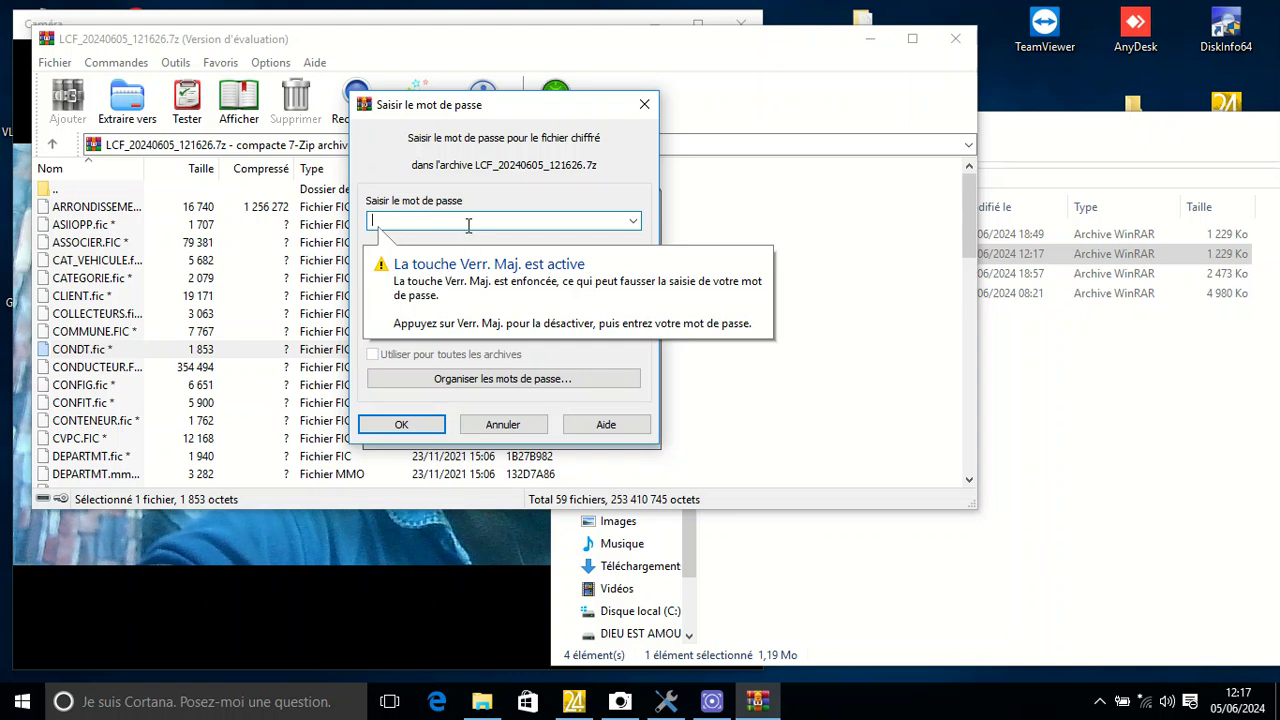
pyautogui.write('a')
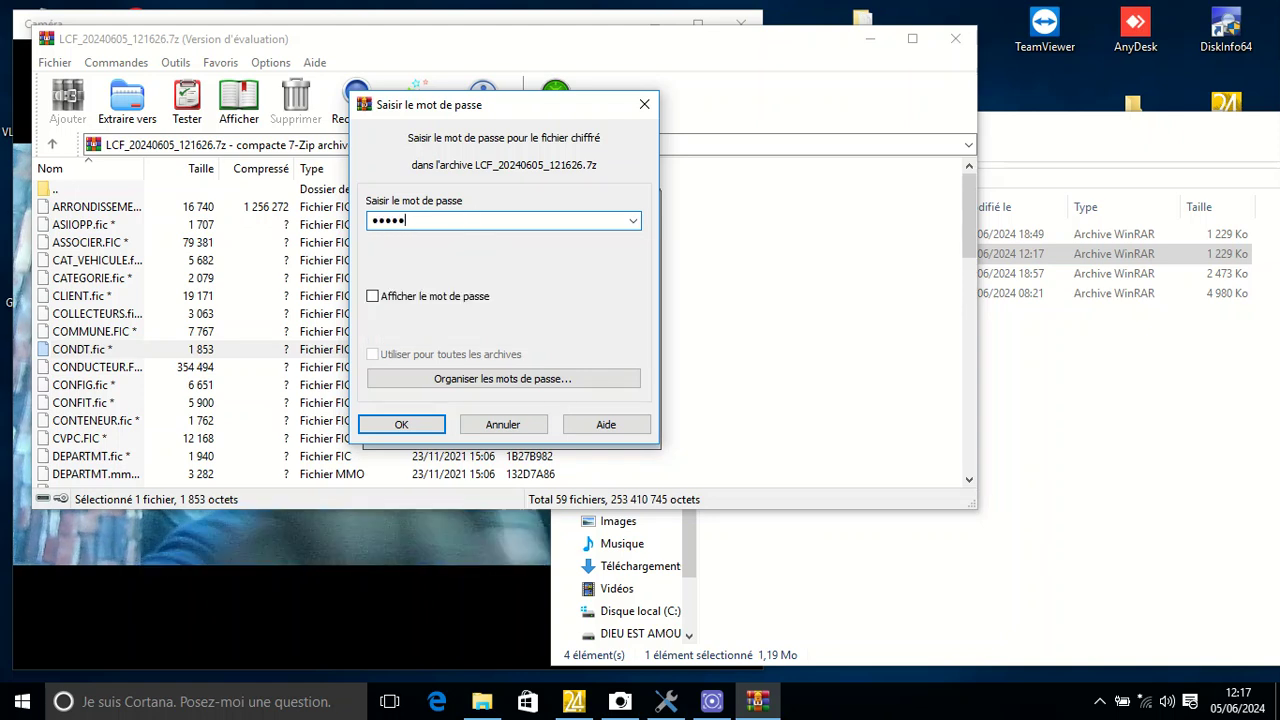
pyautogui.click(401, 425)
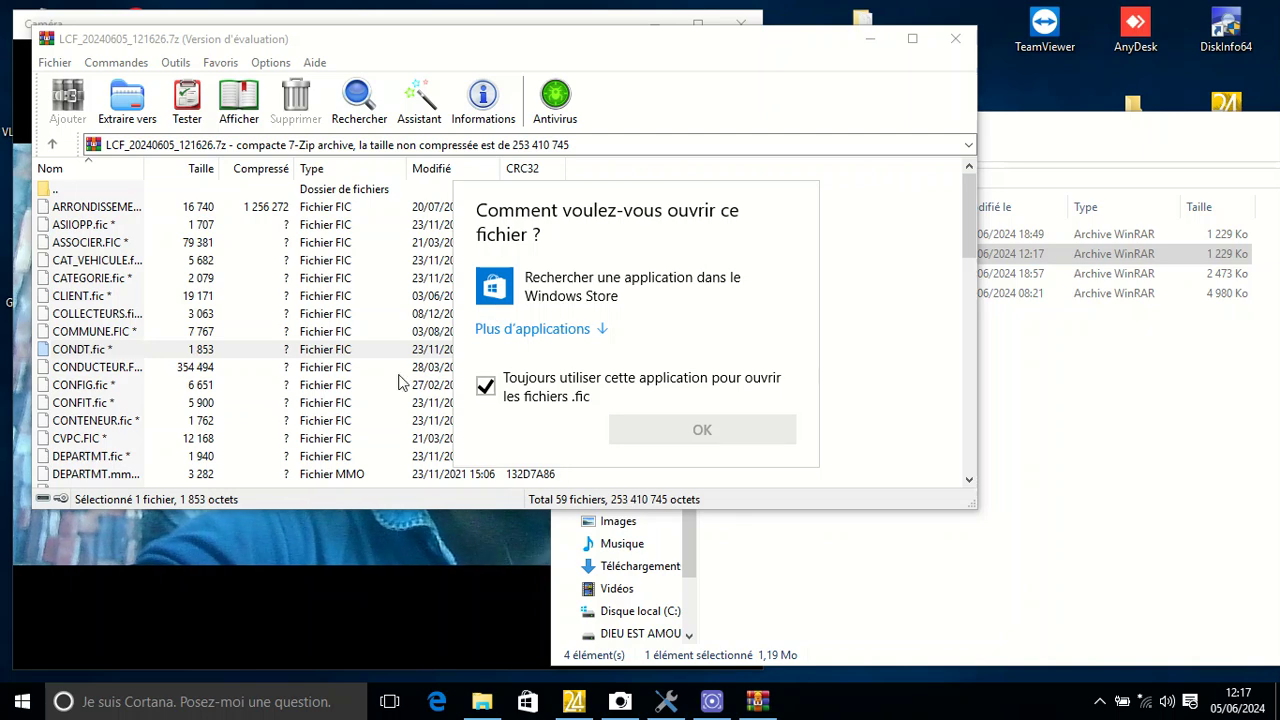
pyautogui.click(759, 178)
pyautogui.click(955, 40)
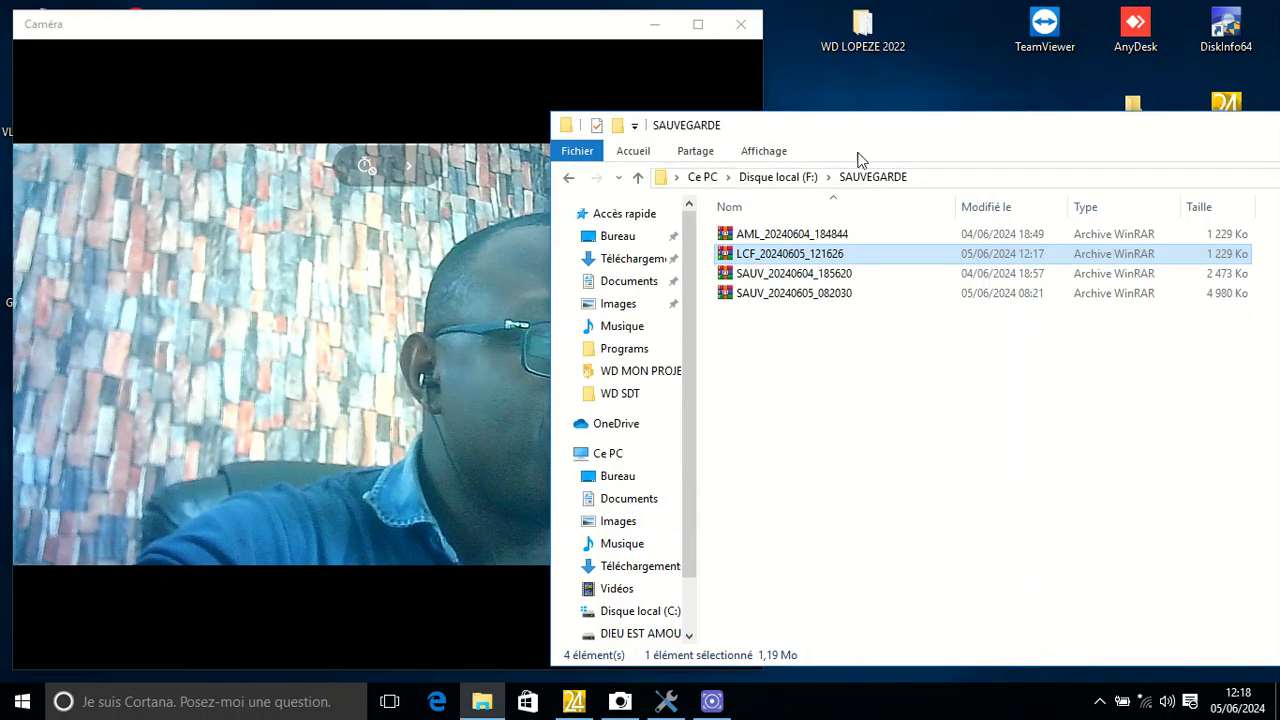
pyautogui.click(604, 28)
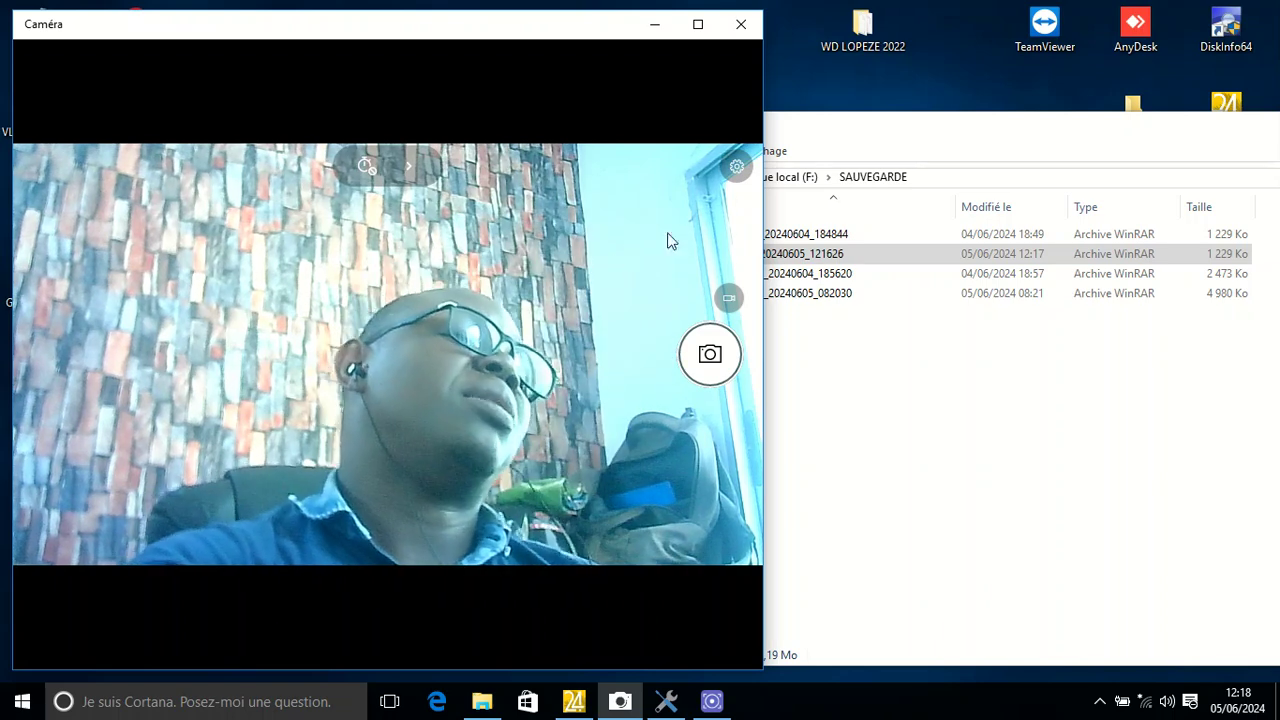
pyautogui.click(829, 366)
pyautogui.click(776, 256)
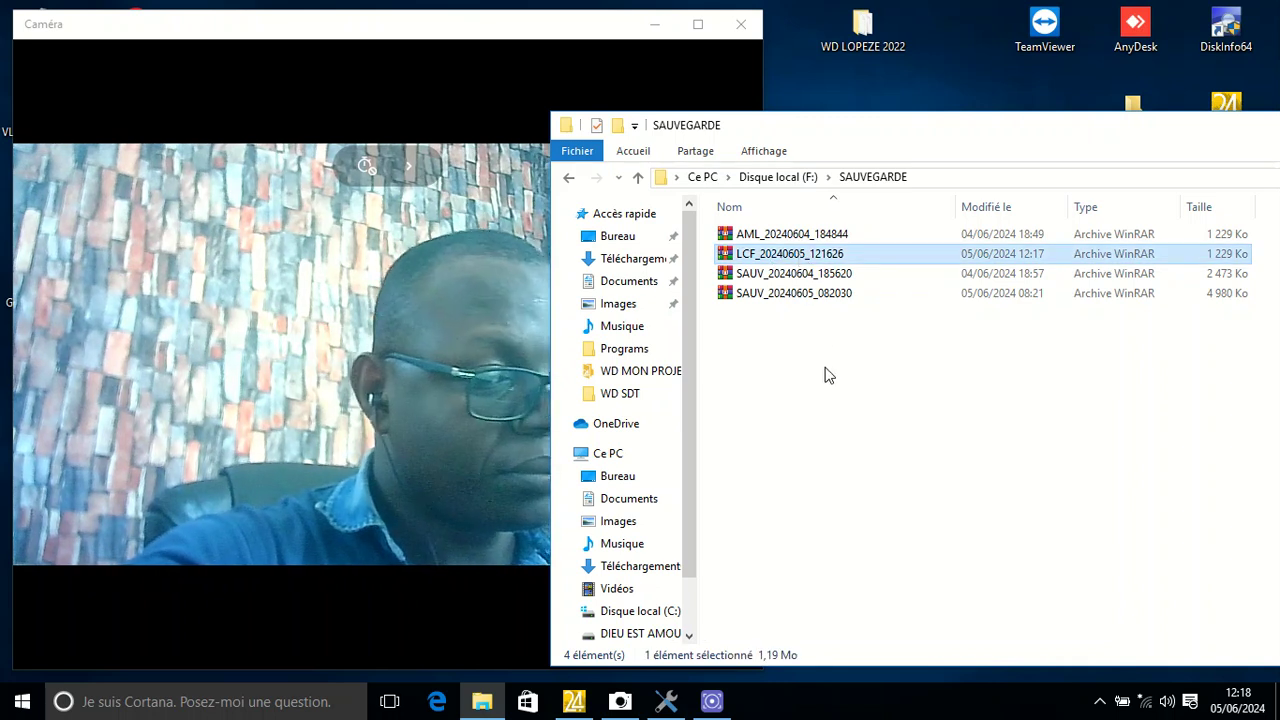
# Step: Return to the backup dialog and highlight the content of its password field
pyautogui.click(708, 704)
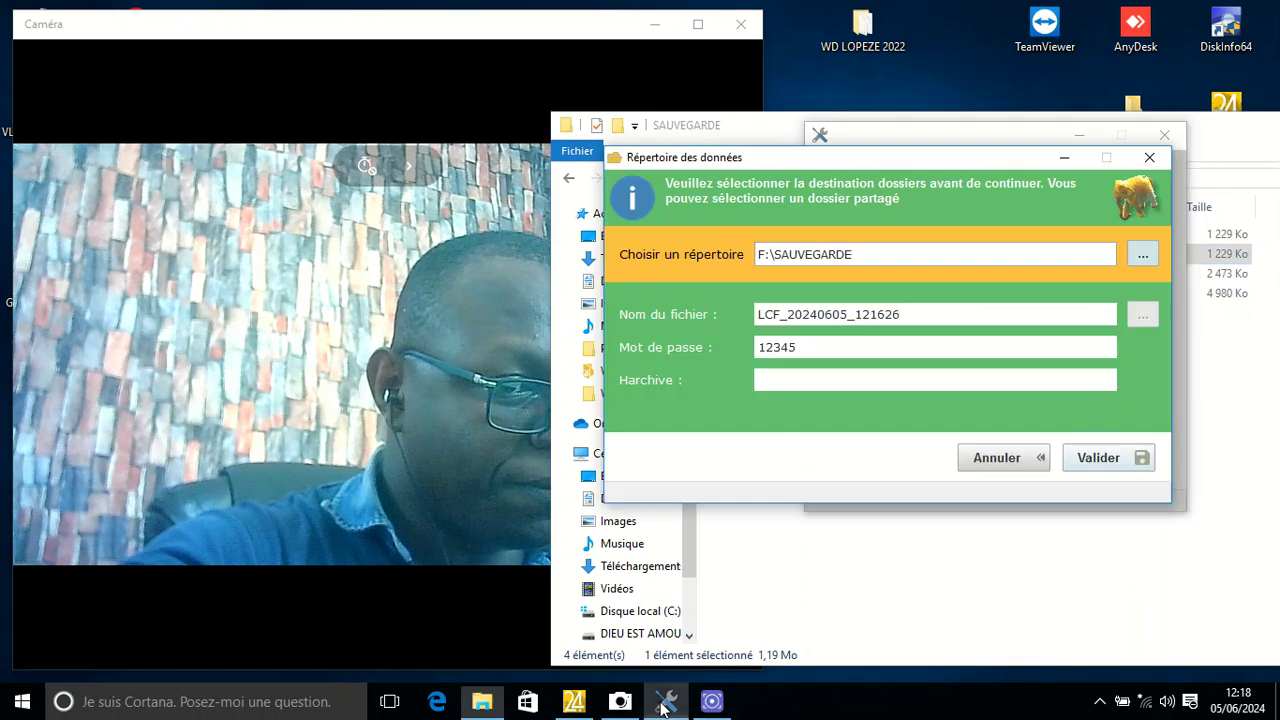
pyautogui.doubleClick(875, 350)
pyautogui.rightClick(875, 350)
pyautogui.click(853, 344)
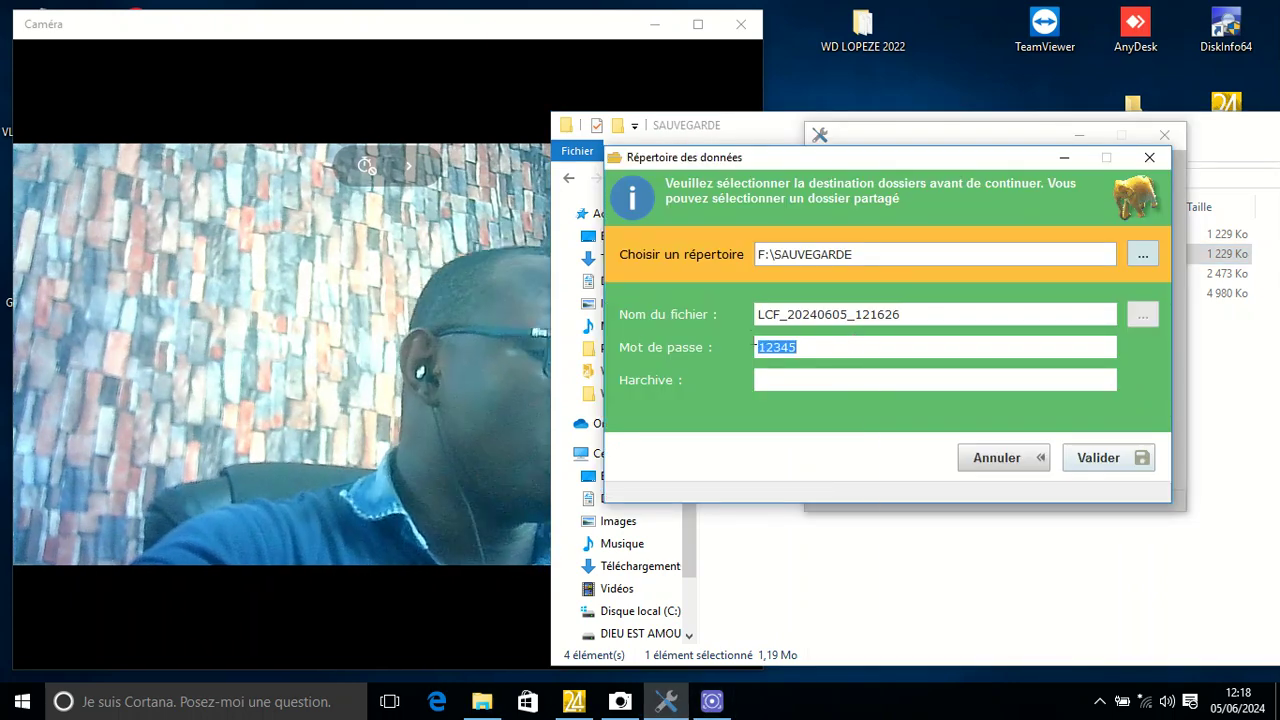
pyautogui.click(446, 424)
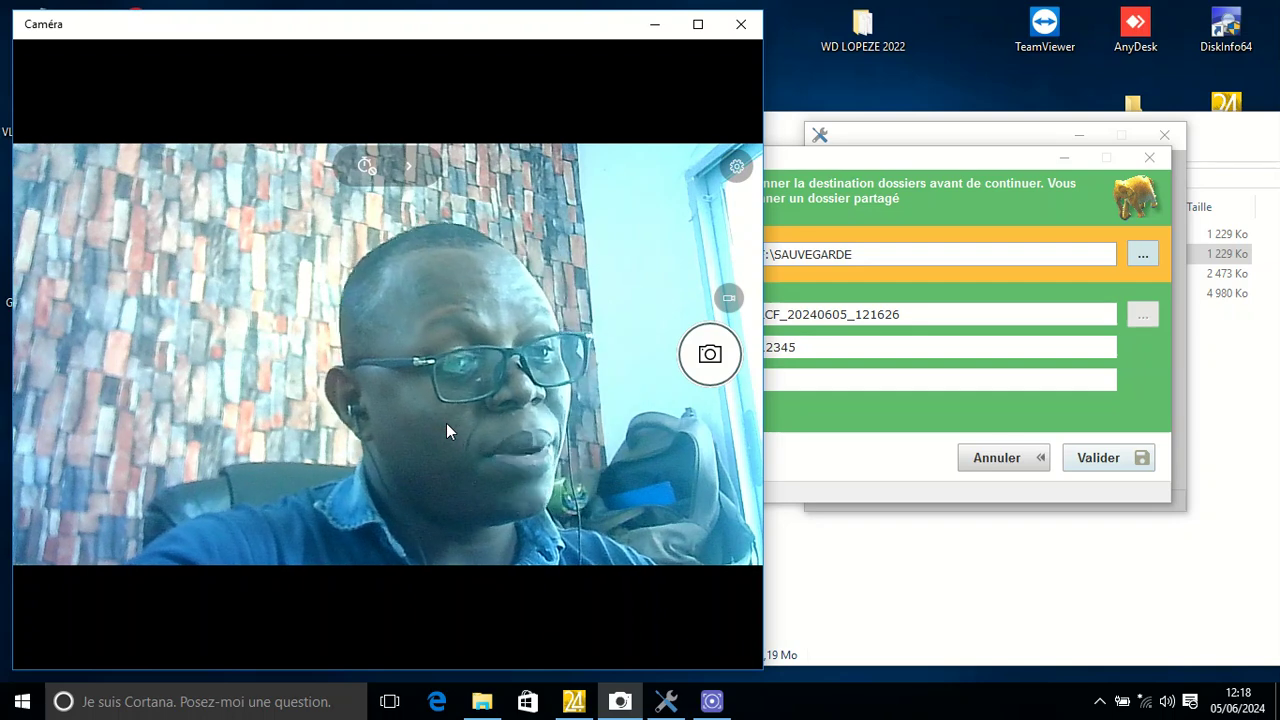